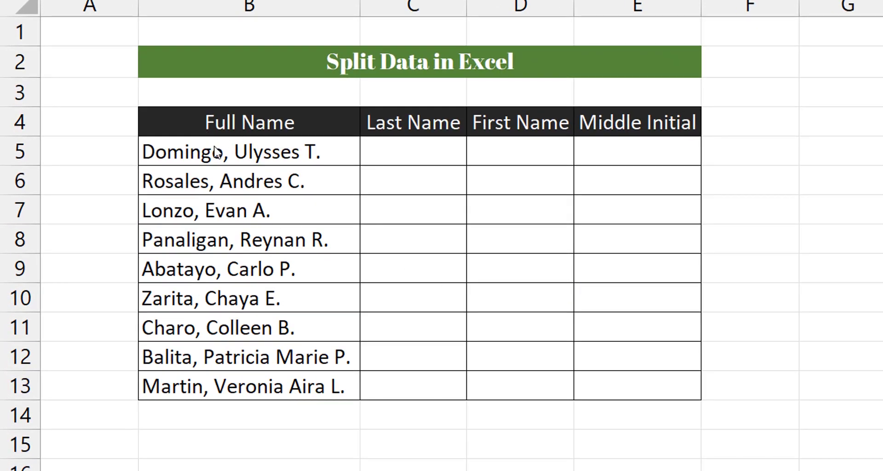
Select the full names in B5:B13 and launch the Text to Columns wizard from Data Tools.
{"action": "left_click_drag", "start_coordinate": [216, 152], "coordinate": [207, 381]}
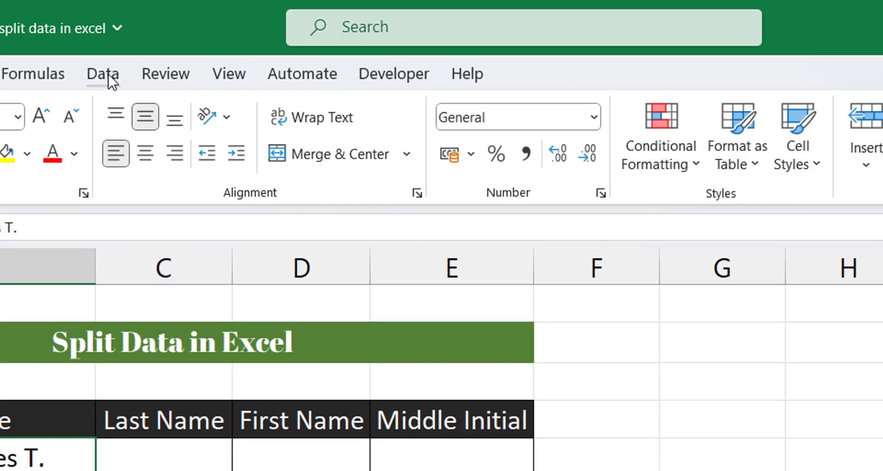
{"action": "left_click", "coordinate": [600, 98]}
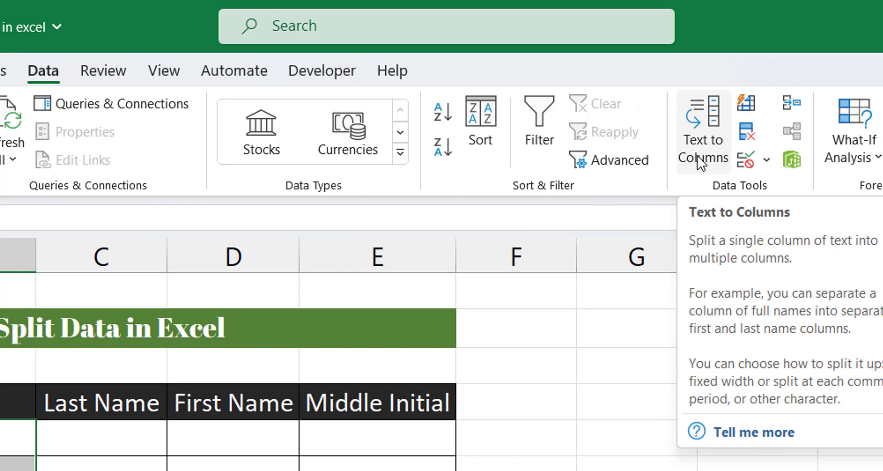
{"action": "left_click", "coordinate": [700, 161]}
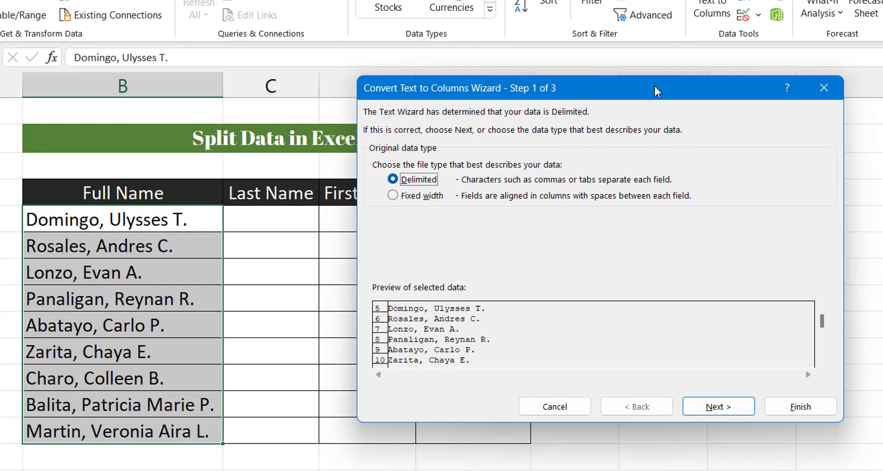
Move the wizard aside and continue with the Delimited data type to the delimiter step.
{"action": "mouse_move", "coordinate": [655, 86]}
{"action": "left_mouse_down"}
{"action": "mouse_move", "coordinate": [696, 49]}
{"action": "mouse_move", "coordinate": [536, 29]}
{"action": "left_mouse_up"}
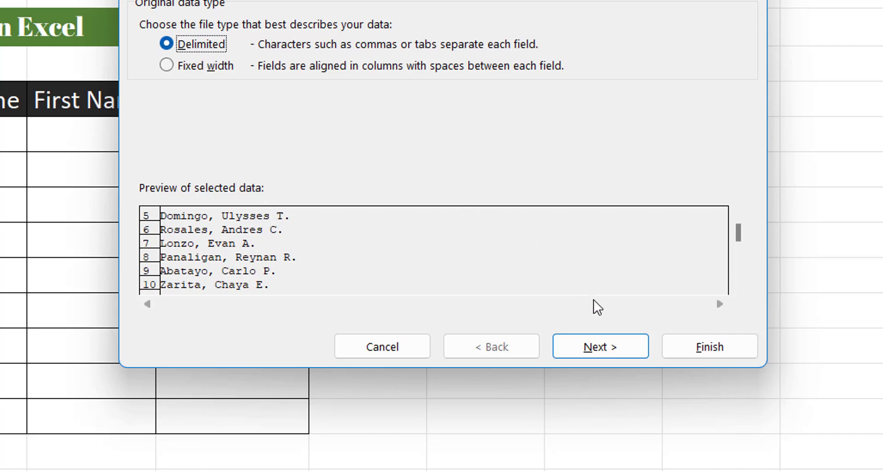
{"action": "left_click", "coordinate": [616, 349]}
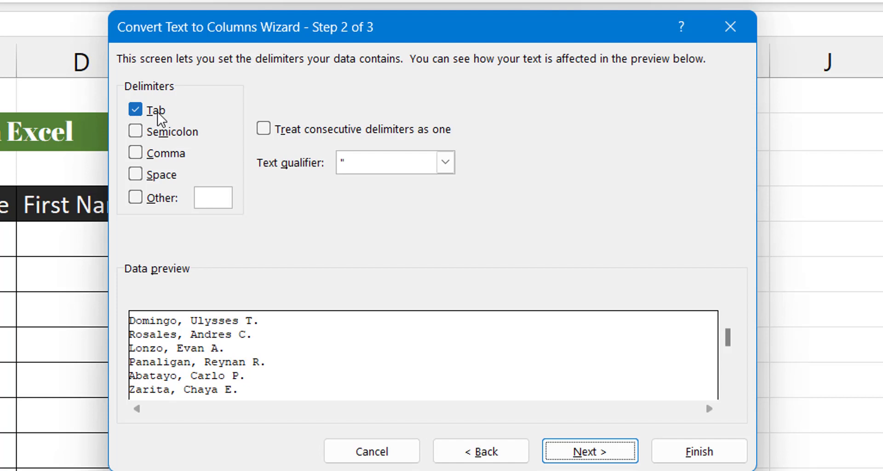
Use Space and Comma instead of Tab as delimiters, treating consecutive delimiters as one.
{"action": "left_click", "coordinate": [137, 116]}
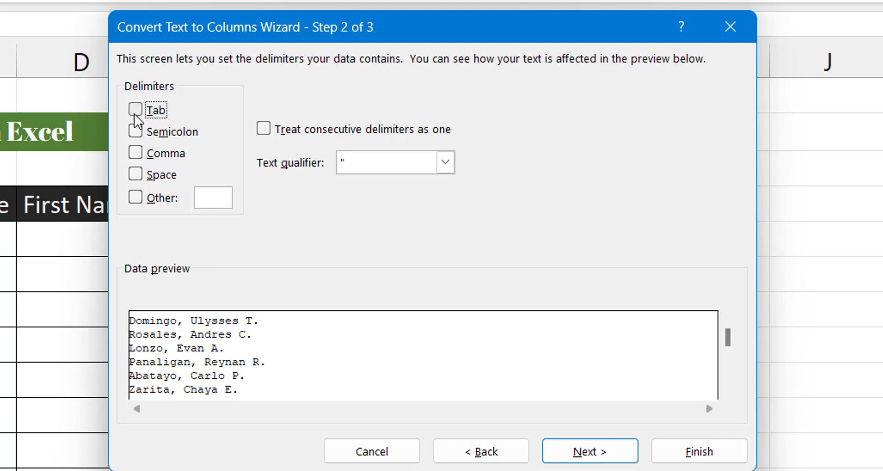
{"action": "left_click", "coordinate": [136, 175]}
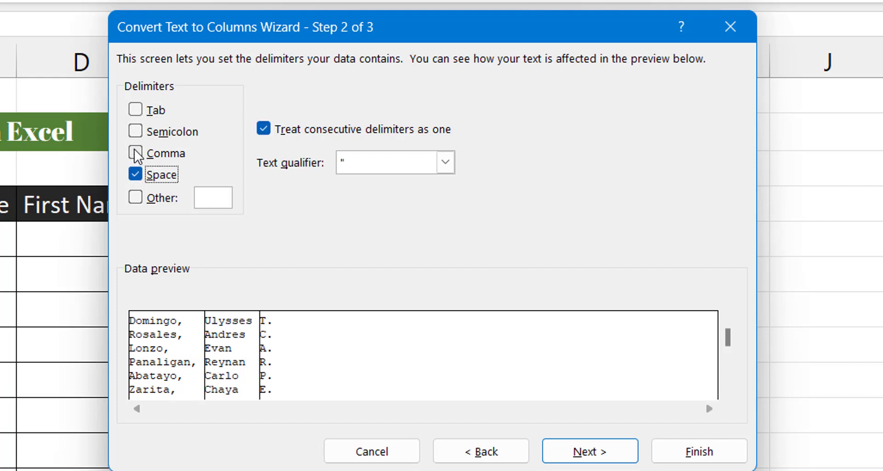
{"action": "left_click", "coordinate": [135, 153]}
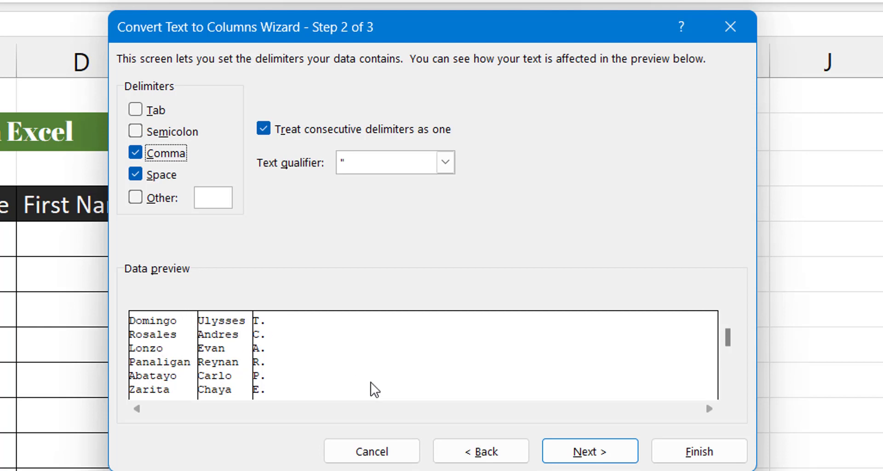
{"action": "left_click", "coordinate": [596, 452]}
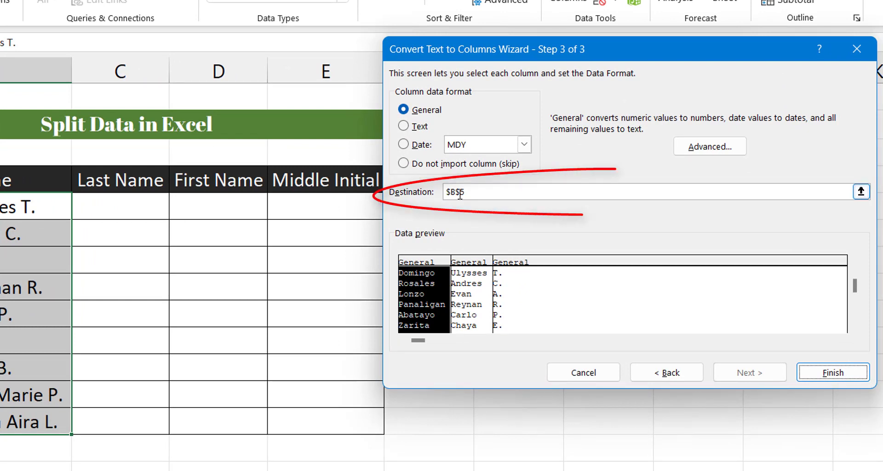
Change the split destination to $C$5 and finish the wizard.
{"action": "left_click_drag", "start_coordinate": [467, 192], "coordinate": [443, 197]}
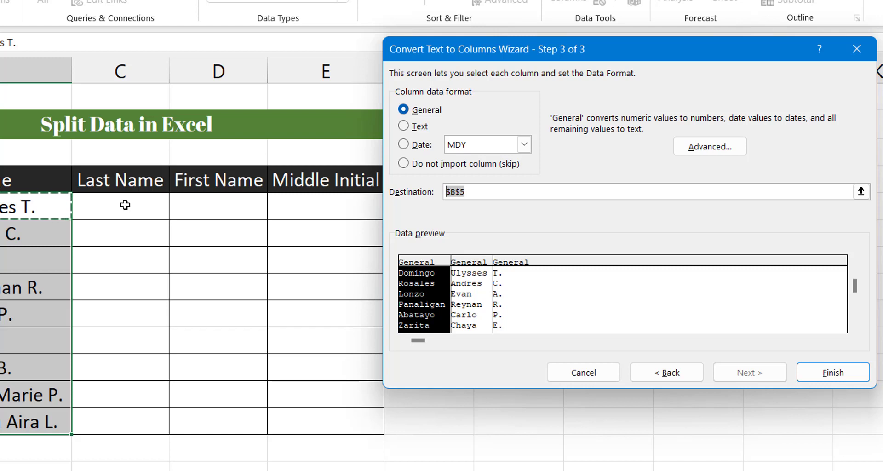
{"action": "left_click", "coordinate": [125, 205]}
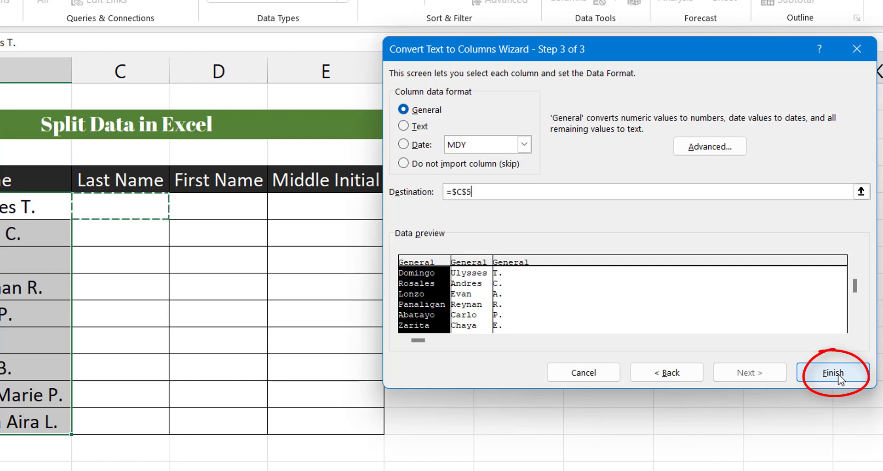
{"action": "left_click", "coordinate": [838, 378]}
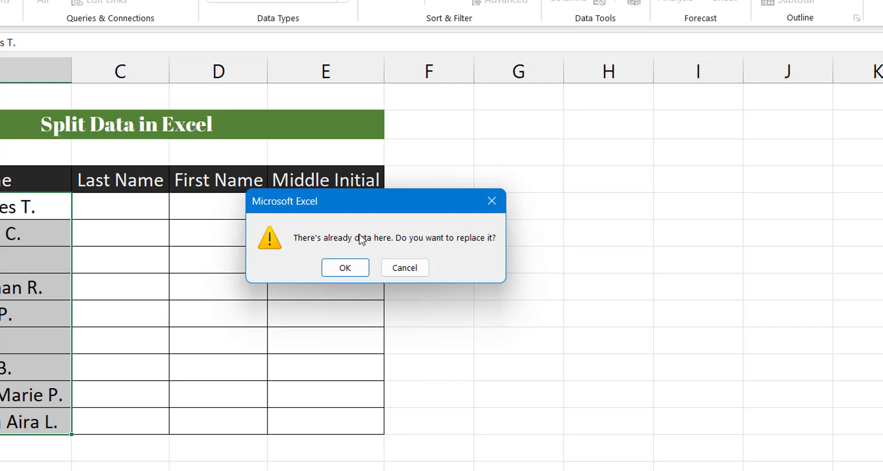
Confirm replacing the existing data so the names split into Last, First and Middle columns.
{"action": "left_click", "coordinate": [332, 267]}
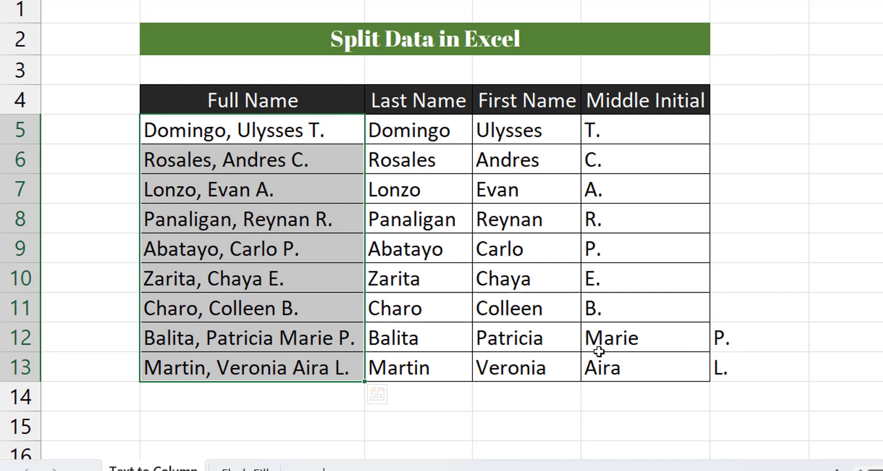
{"action": "mouse_move", "coordinate": [516, 344]}
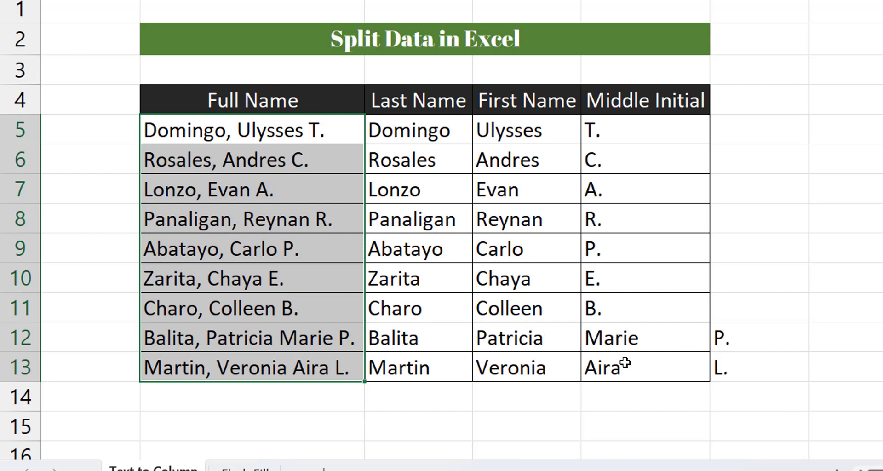
Cut 'Marie' from its cell and append it to C12 so it reads 'Patricia Marie'.
{"action": "left_click", "coordinate": [635, 340]}
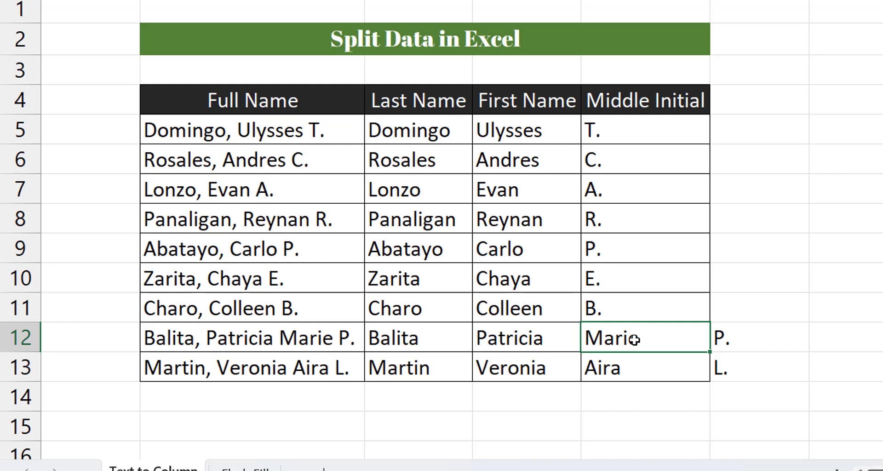
{"action": "double_click", "coordinate": [646, 340]}
{"action": "left_click_drag", "start_coordinate": [639, 338], "coordinate": [581, 327]}
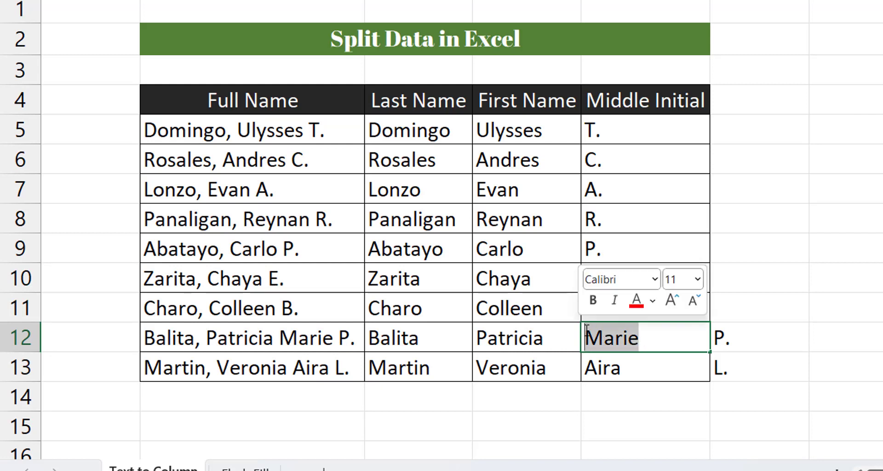
{"action": "right_click", "coordinate": [604, 336]}
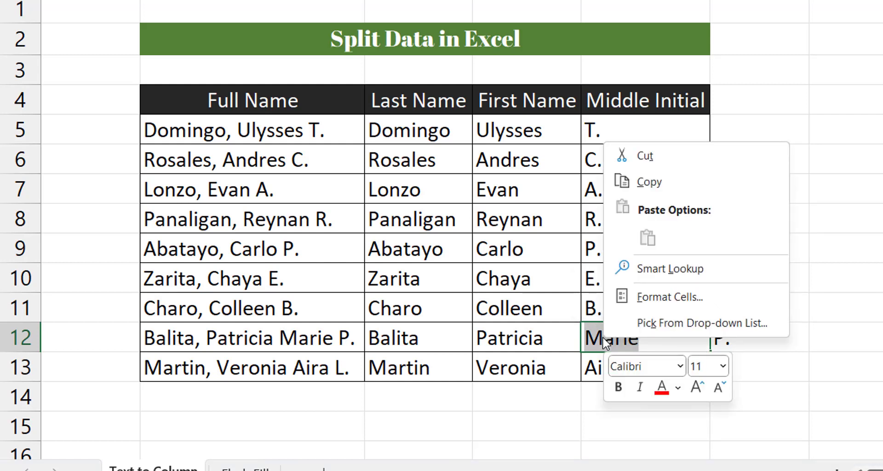
{"action": "left_click", "coordinate": [640, 158]}
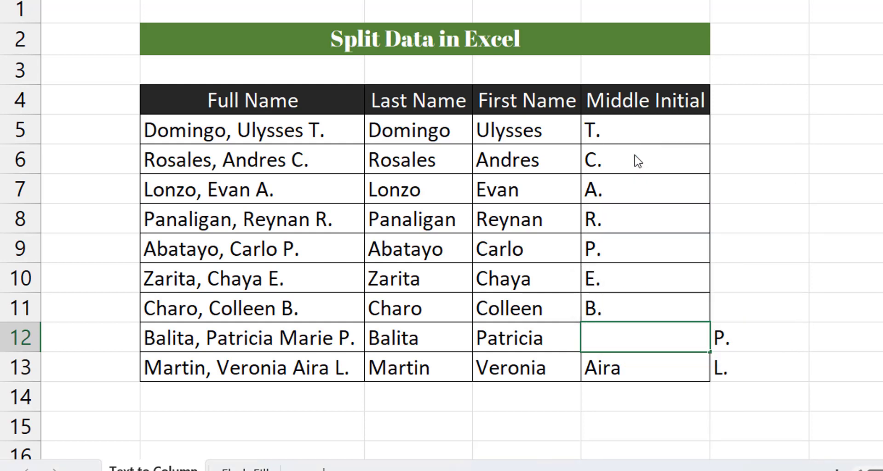
{"action": "double_click", "coordinate": [559, 335]}
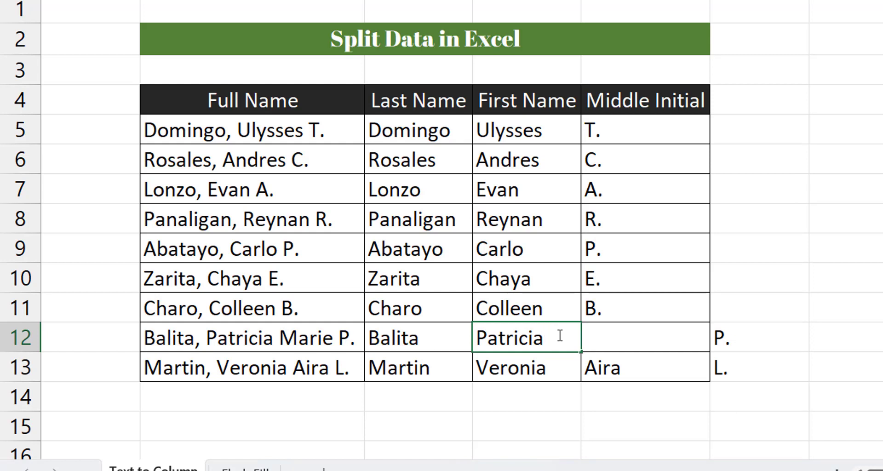
{"action": "right_click", "coordinate": [561, 336]}
{"action": "left_click", "coordinate": [600, 237]}
{"action": "key", "text": "Return"}
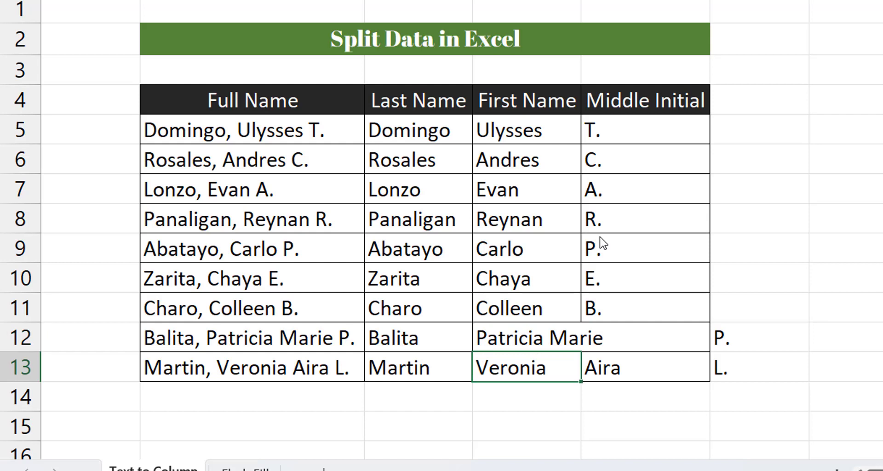
{"action": "double_click", "coordinate": [633, 368]}
{"action": "double_click", "coordinate": [598, 368]}
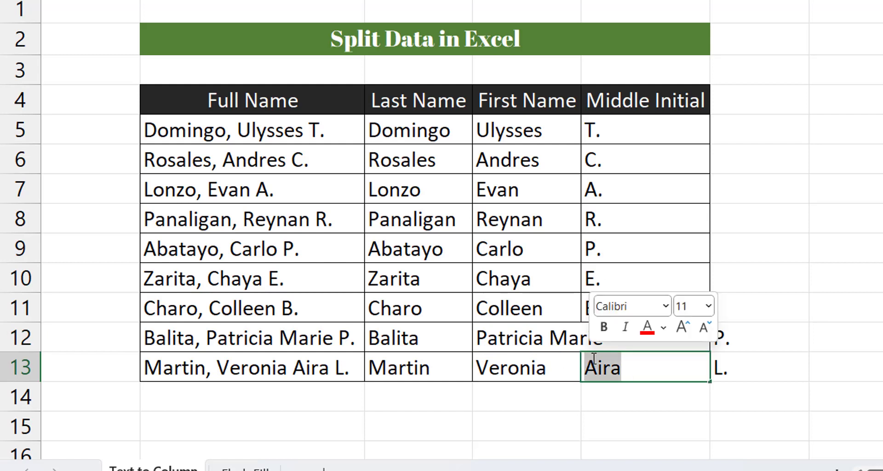
{"action": "right_click", "coordinate": [601, 368]}
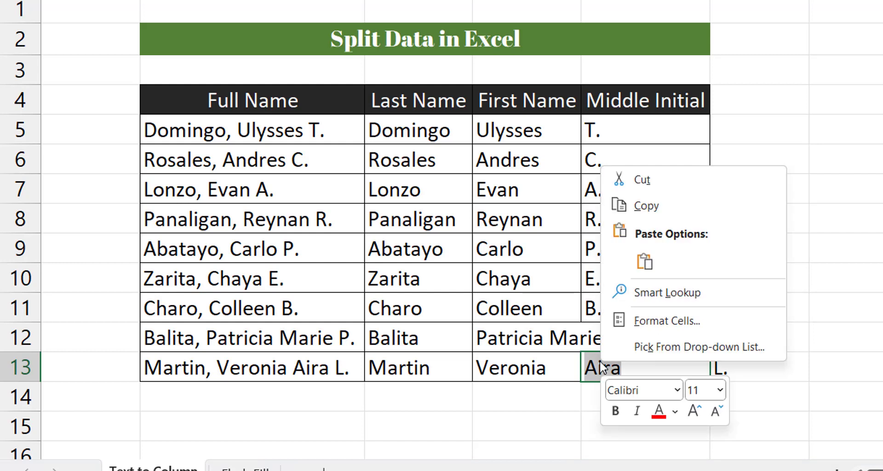
{"action": "left_click", "coordinate": [646, 182]}
{"action": "double_click", "coordinate": [563, 362]}
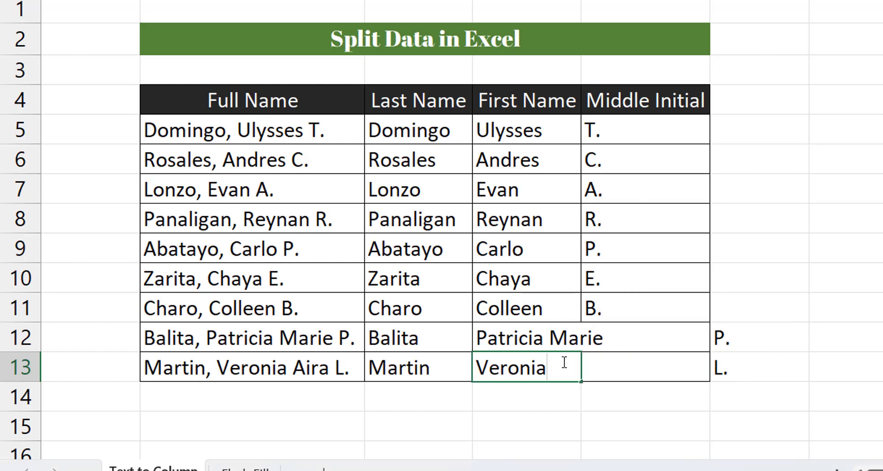
{"action": "key", "text": "ctrl+v"}
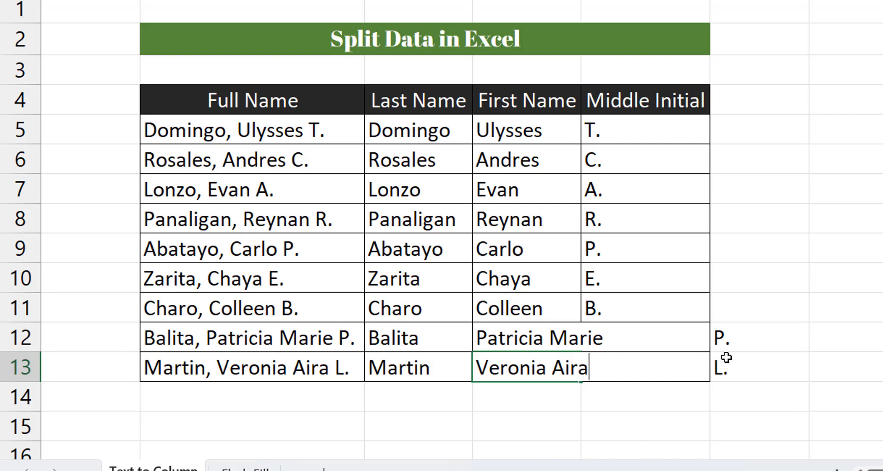
Put the middle initials P. and L. into E12:E13 and clear the stray copies in F12:F13.
{"action": "left_click_drag", "start_coordinate": [739, 343], "coordinate": [739, 366]}
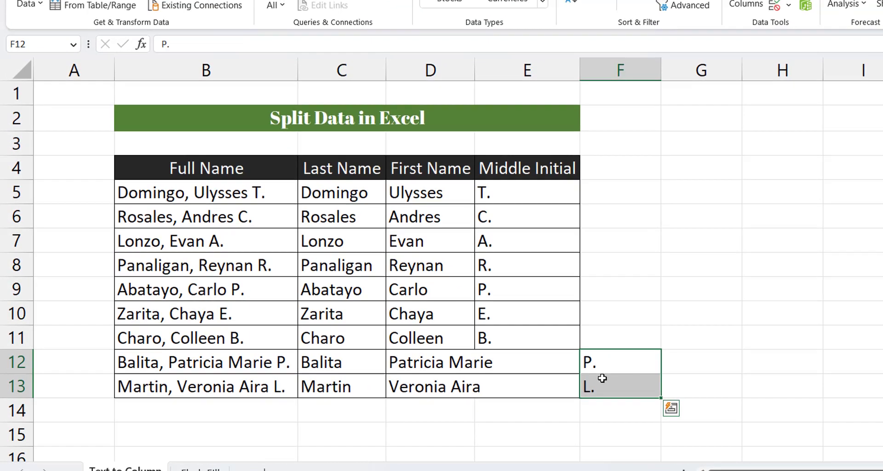
{"action": "key", "text": "ctrl+c"}
{"action": "key", "text": "ctrl+z"}
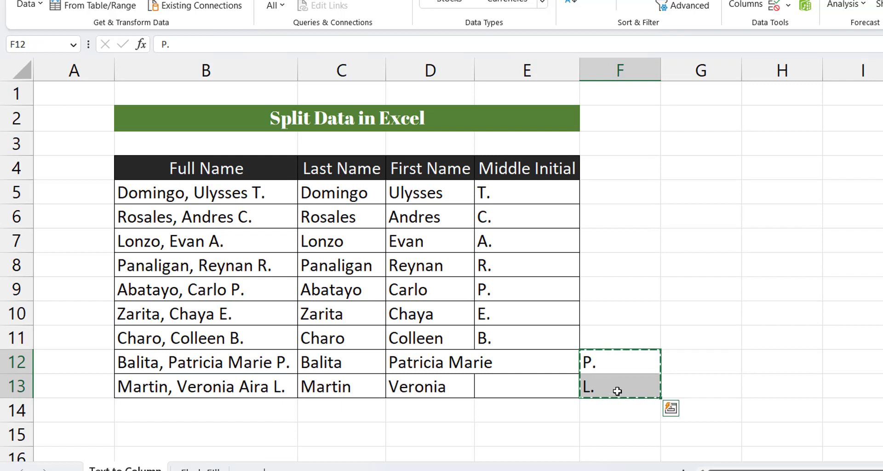
{"action": "right_click", "coordinate": [525, 370]}
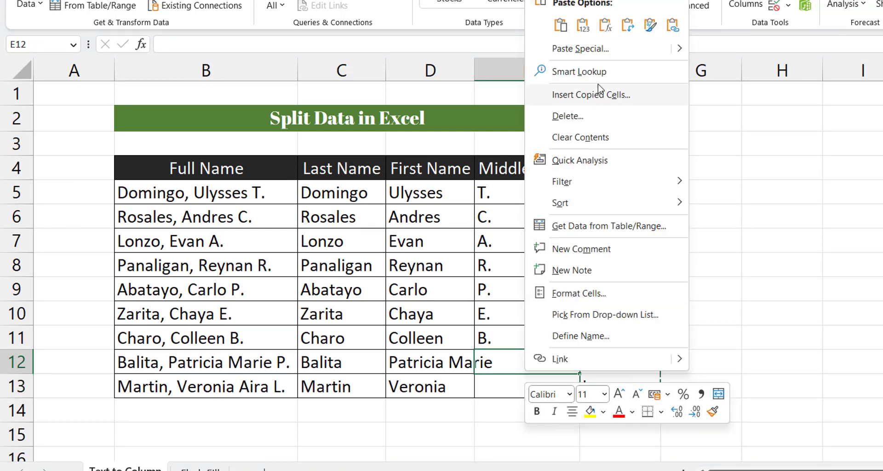
{"action": "left_click", "coordinate": [583, 25]}
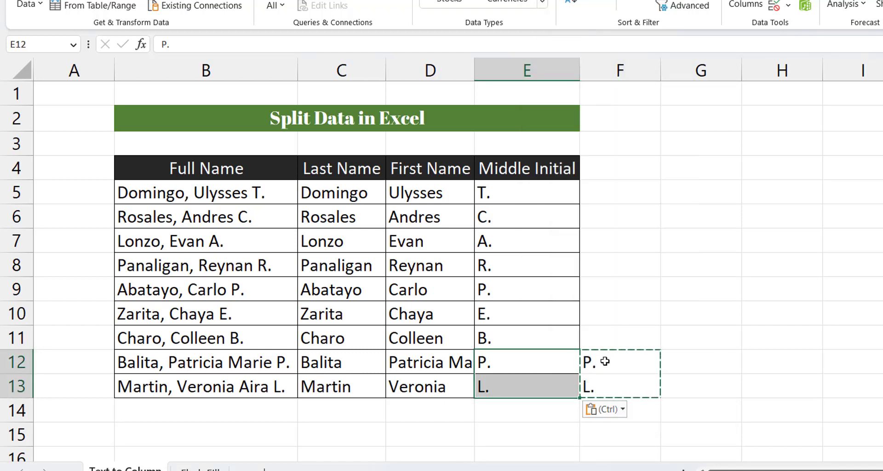
{"action": "left_click_drag", "start_coordinate": [605, 361], "coordinate": [606, 396]}
{"action": "key", "text": "Delete"}
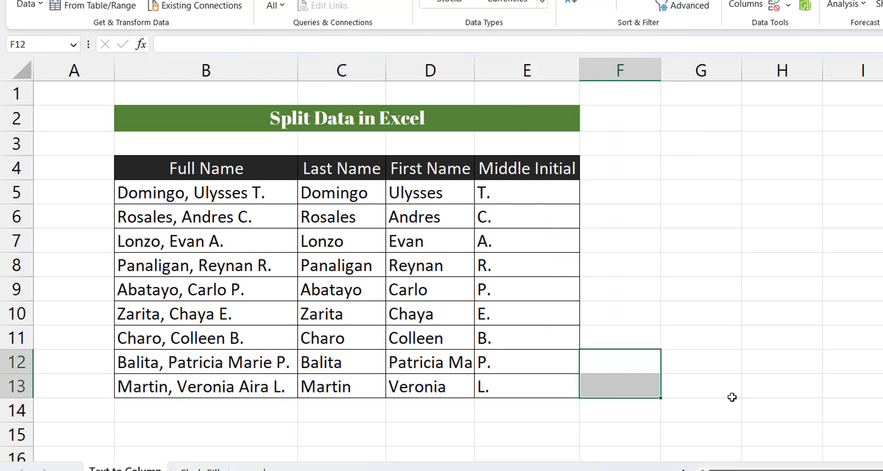
{"action": "left_click", "coordinate": [732, 397]}
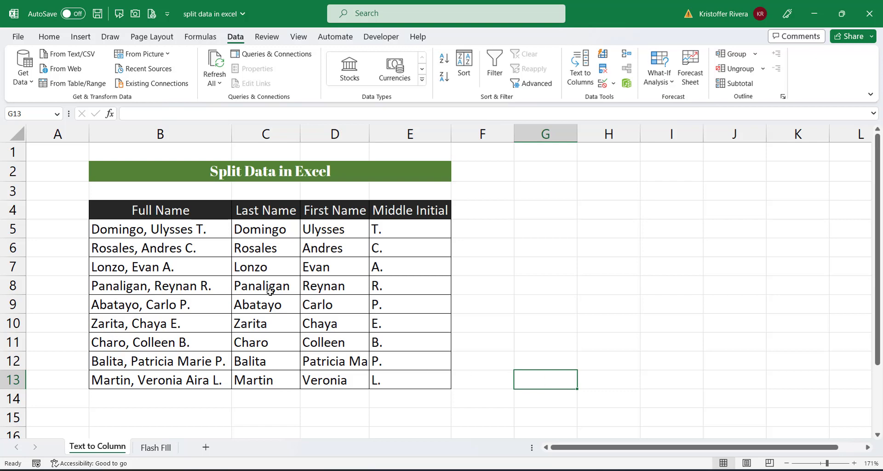
Copy the entire worksheet and paste it onto the Flash Fill sheet.
{"action": "left_click", "coordinate": [21, 134]}
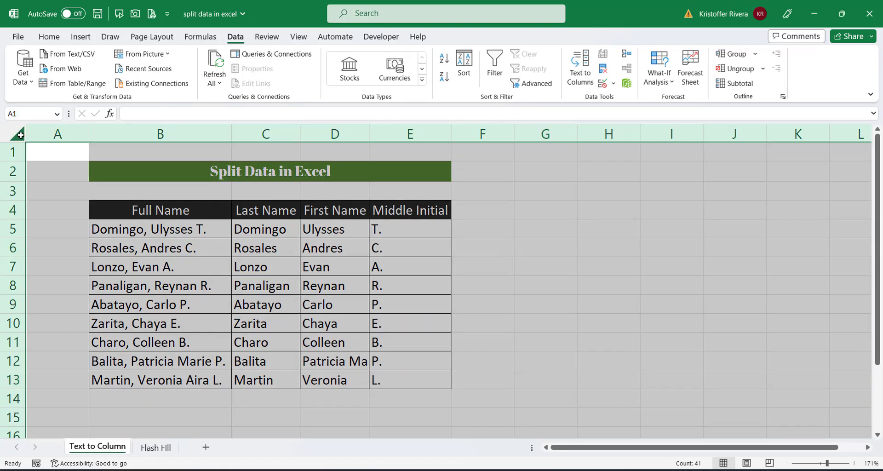
{"action": "right_click", "coordinate": [20, 135]}
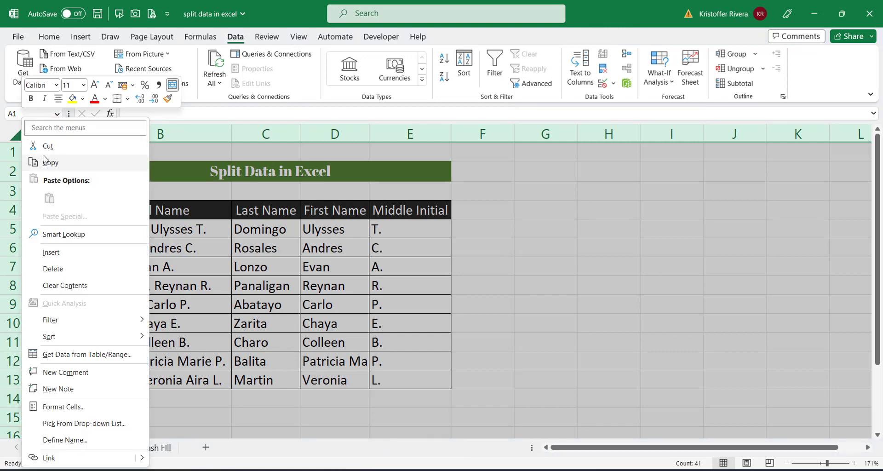
{"action": "key", "text": "Escape"}
{"action": "key", "text": "ctrl+c"}
{"action": "left_click", "coordinate": [157, 447]}
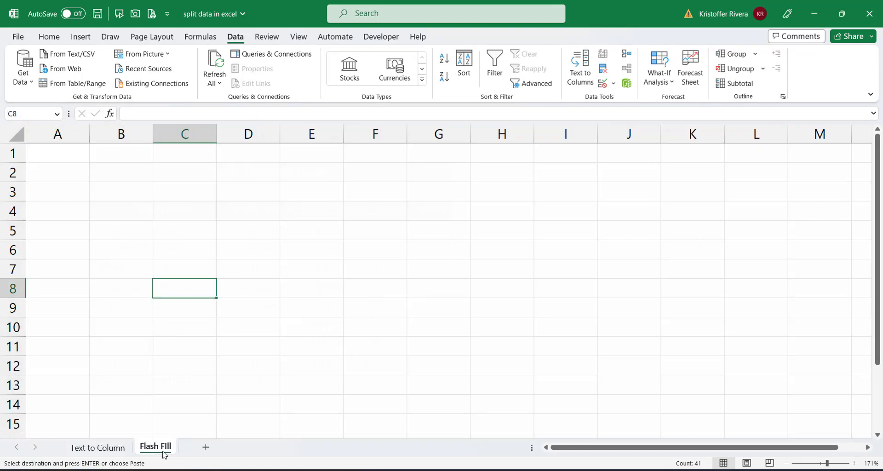
{"action": "left_click", "coordinate": [21, 138]}
{"action": "right_click", "coordinate": [36, 150]}
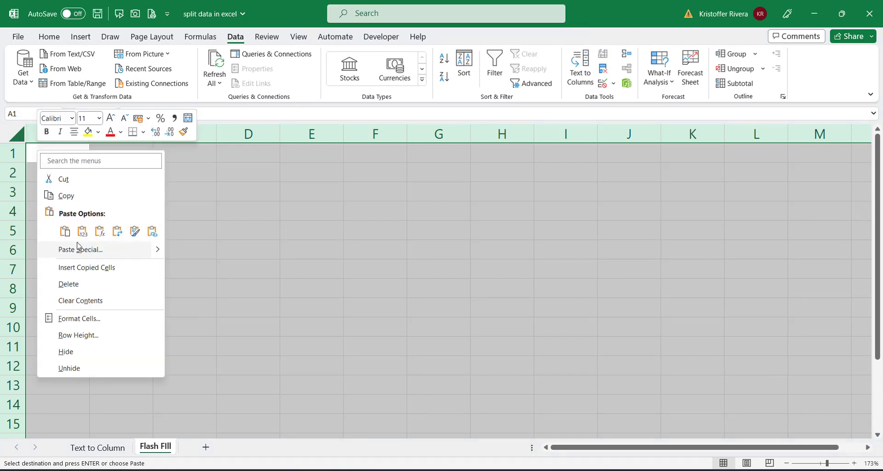
{"action": "left_click", "coordinate": [65, 231]}
Clear the Last Name, First Name and Middle Initial entries in C5:E13.
{"action": "left_click", "coordinate": [514, 300]}
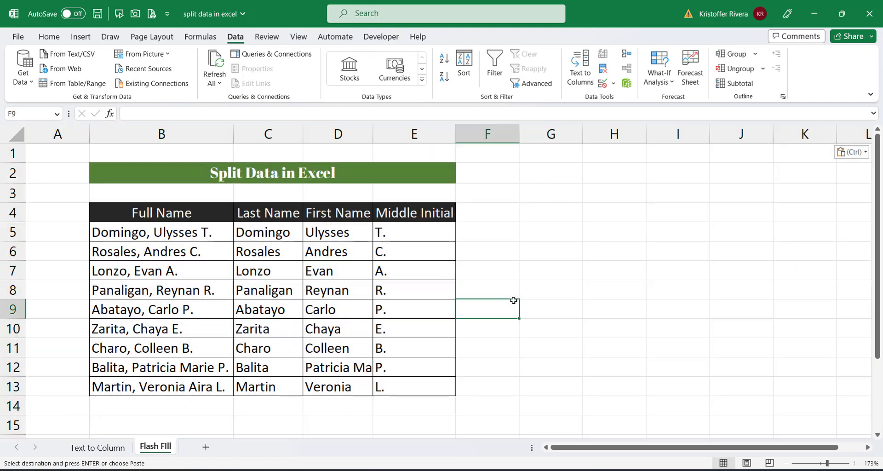
{"action": "mouse_move", "coordinate": [276, 236]}
{"action": "left_mouse_down"}
{"action": "mouse_move", "coordinate": [407, 370]}
{"action": "mouse_move", "coordinate": [409, 384]}
{"action": "left_mouse_up"}
{"action": "key", "text": "Delete"}
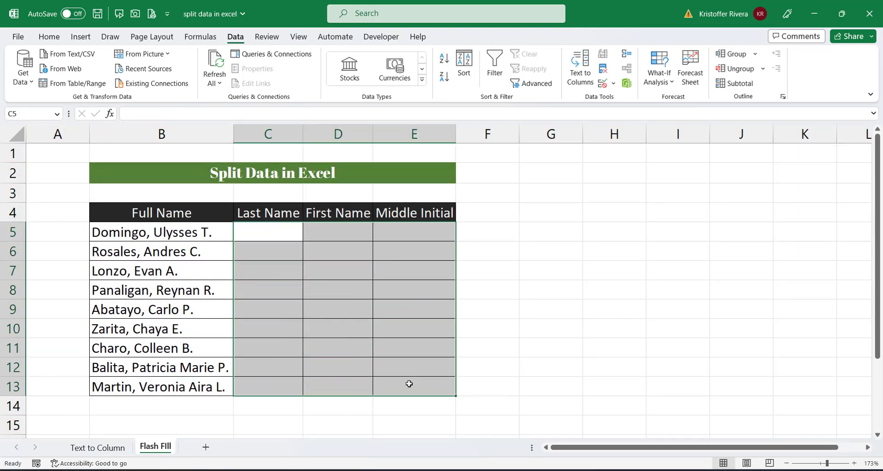
Enter 'Domingo' in C5 and Flash Fill the remaining surnames with Ctrl+E.
{"action": "left_click", "coordinate": [575, 352]}
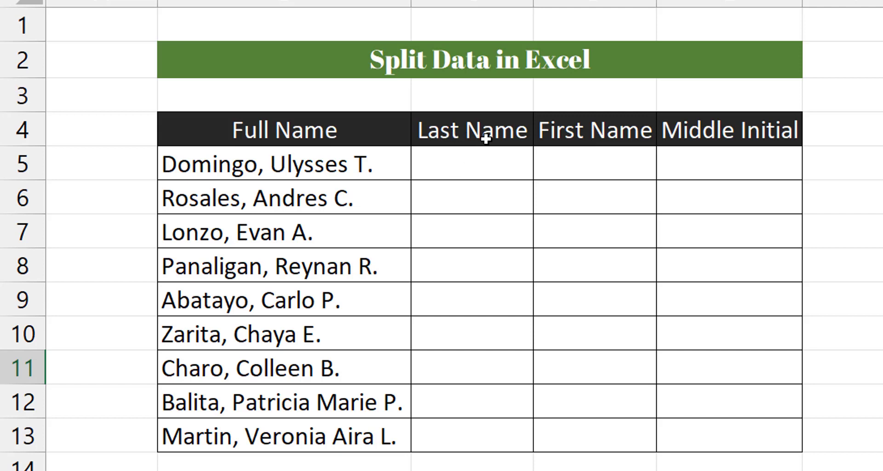
{"action": "left_click", "coordinate": [485, 160]}
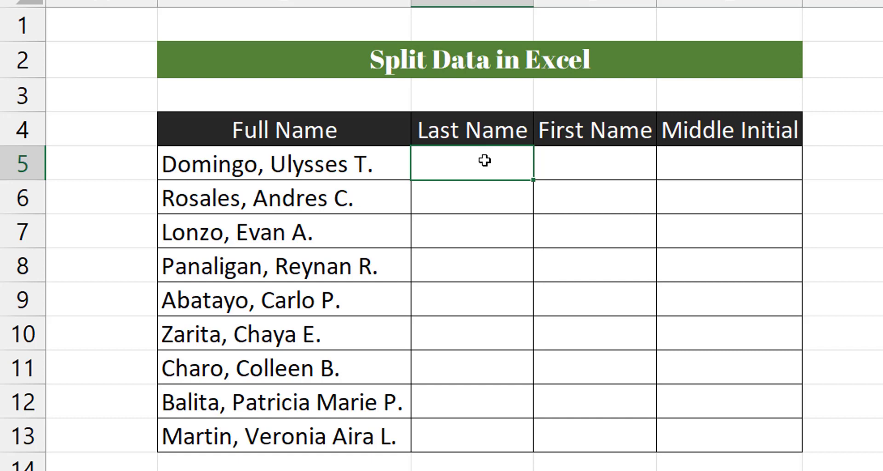
{"action": "type", "text": "Domi"}
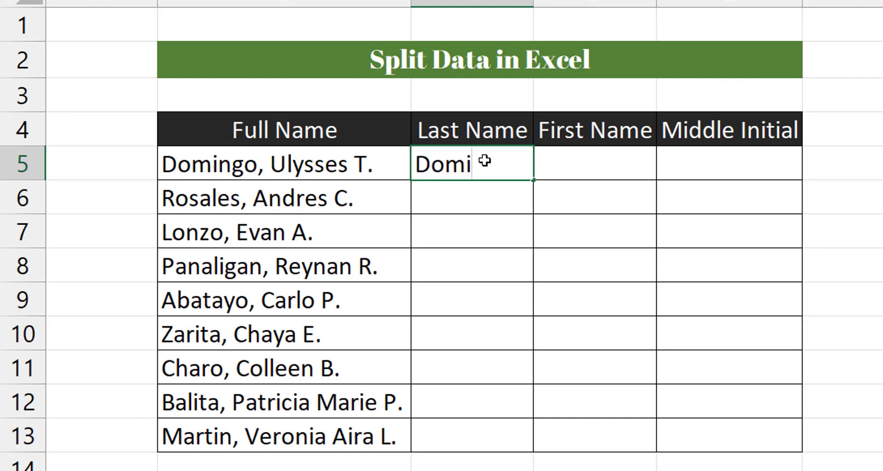
{"action": "type", "text": "ngo"}
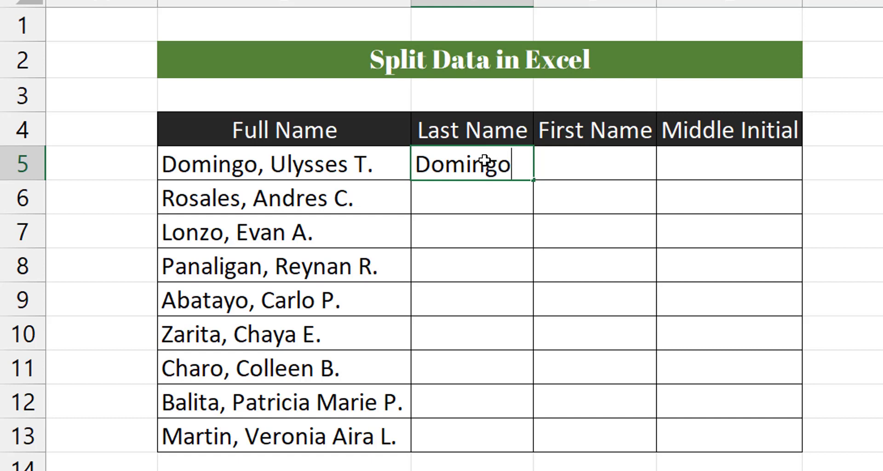
{"action": "key", "text": "Return"}
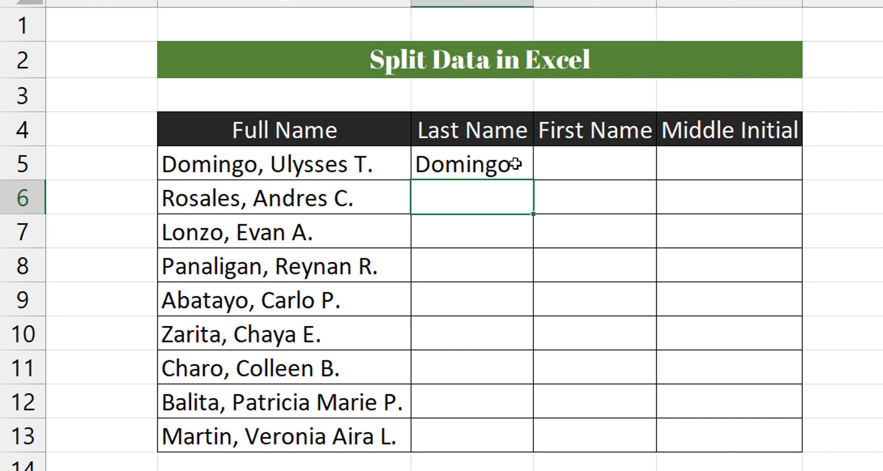
{"action": "key", "text": "ctrl+e"}
{"action": "key", "text": "ctrl+e"}
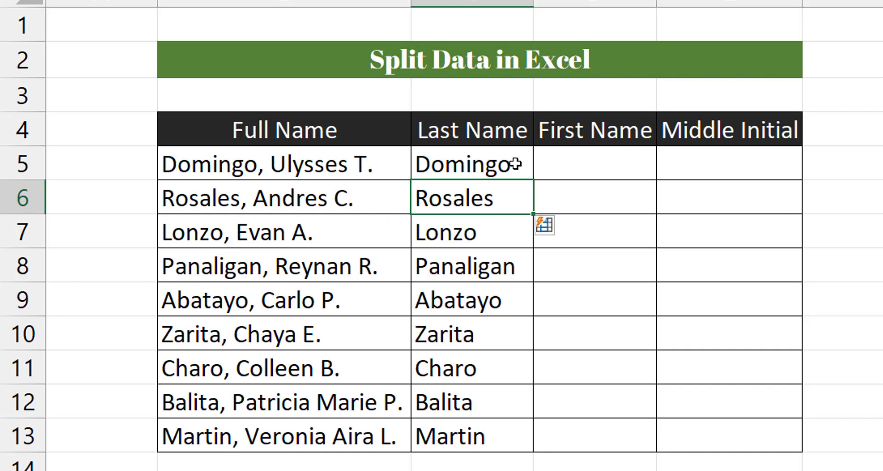
Enter 'Ulysses' in D5 and Flash Fill the remaining first names.
{"action": "left_click", "coordinate": [585, 170]}
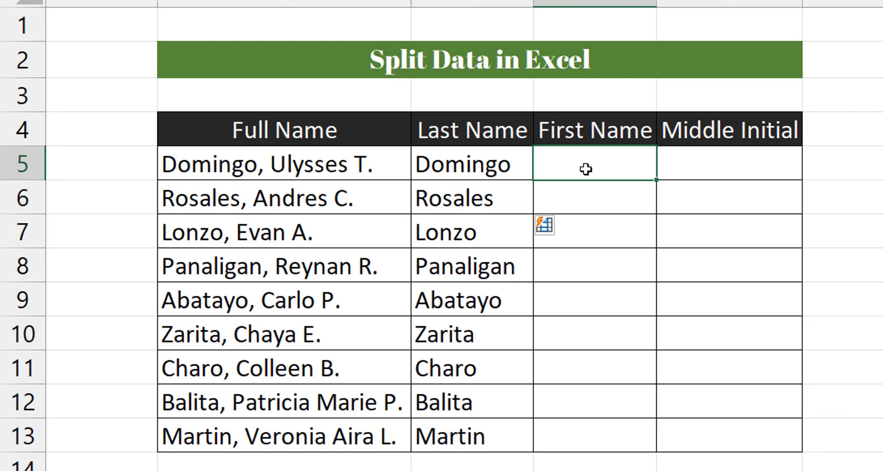
{"action": "type", "text": "U"}
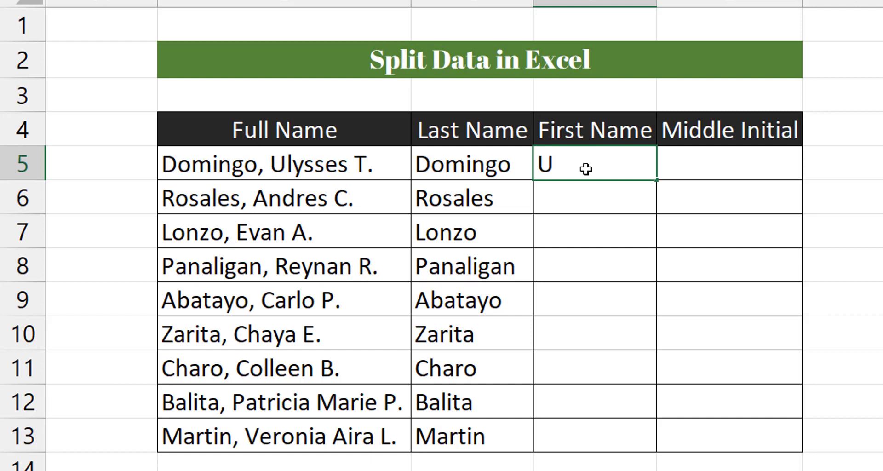
{"action": "type", "text": "lys"}
{"action": "type", "text": "ses"}
{"action": "key", "text": "Return"}
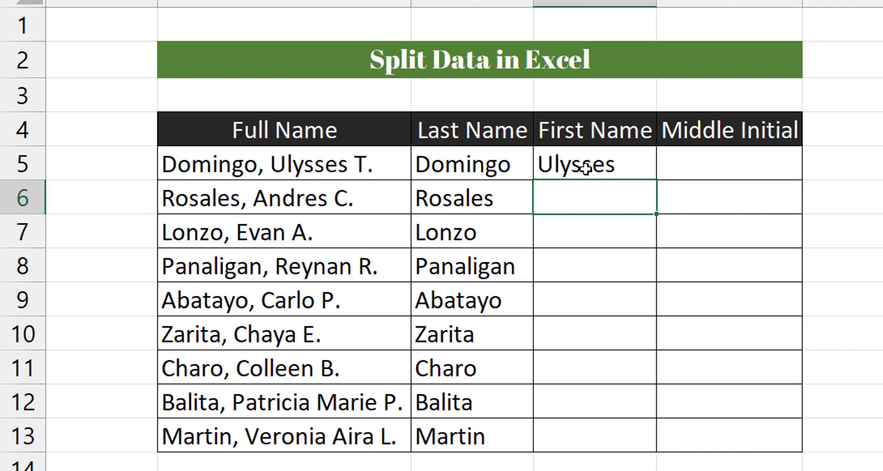
{"action": "key", "text": "ctrl+e"}
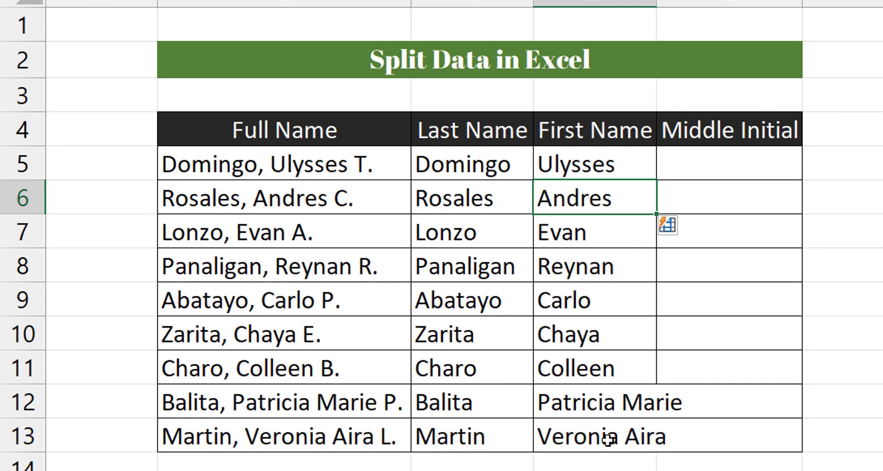
Enter 'T.' in E5 and Flash Fill the remaining middle initials.
{"action": "left_click", "coordinate": [707, 171]}
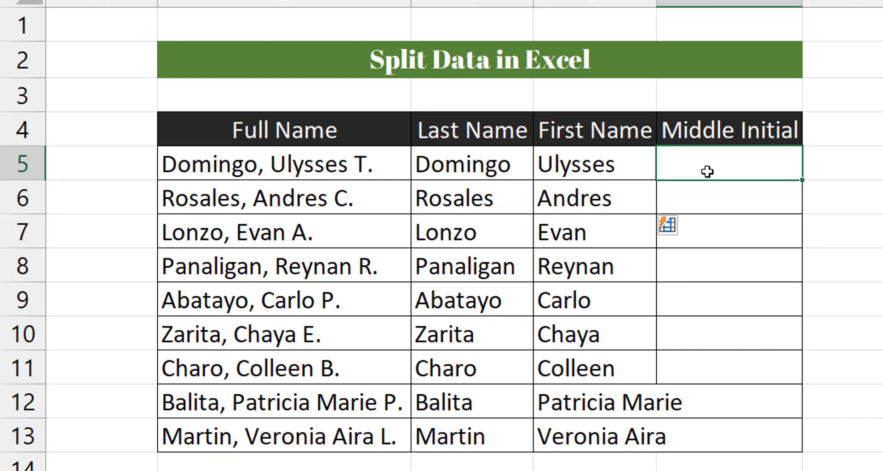
{"action": "type", "text": "T"}
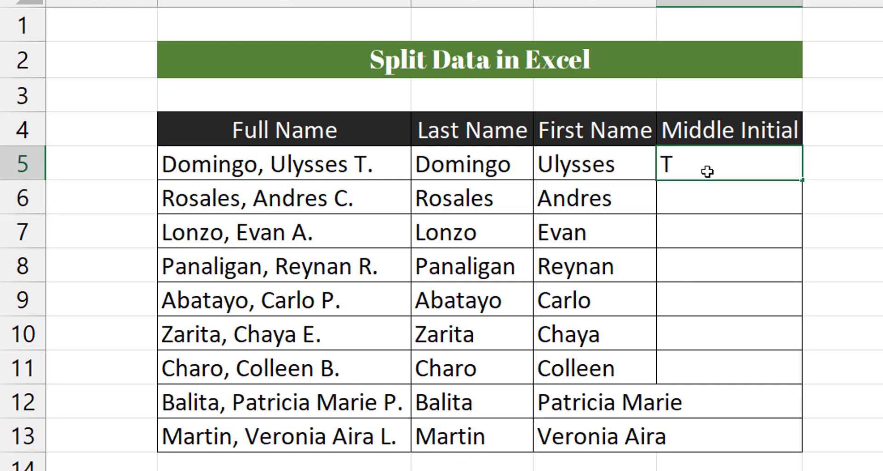
{"action": "type", "text": "."}
{"action": "key", "text": "Return"}
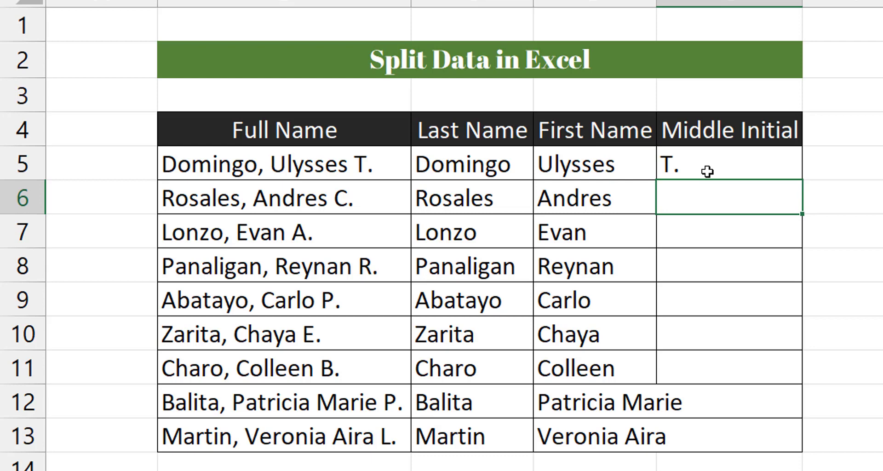
{"action": "key", "text": "ctrl+e"}
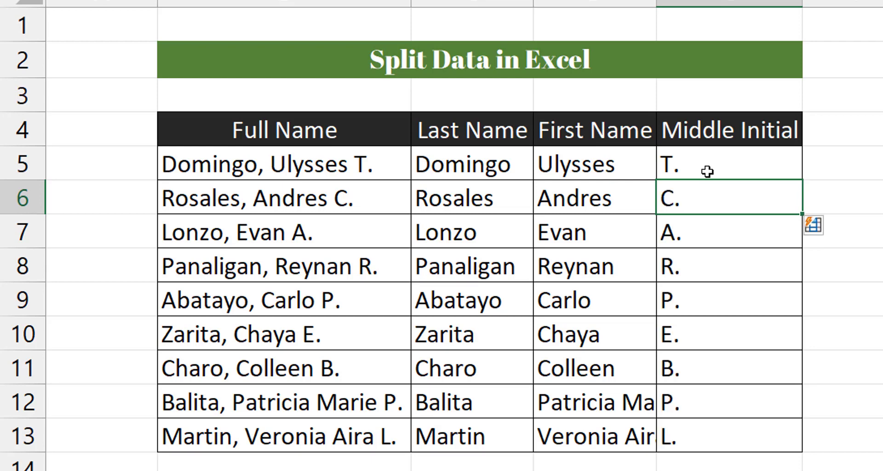
{"action": "key", "text": "Down"}
{"action": "key", "text": "Down"}
{"action": "key", "text": "Down"}
{"action": "key", "text": "Right"}
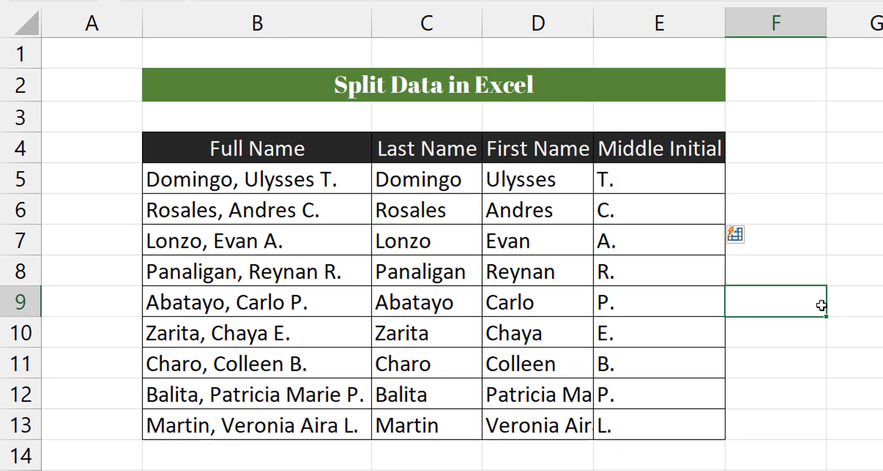